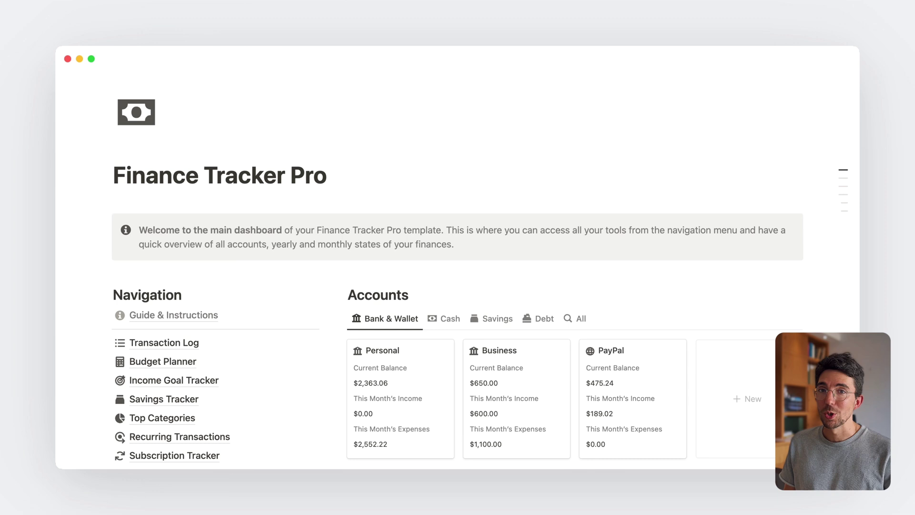
- Browse the Cash, Savings goal and Debt account views, then return to Bank and wallet accounts
scroll(485, 271, "down", 5)
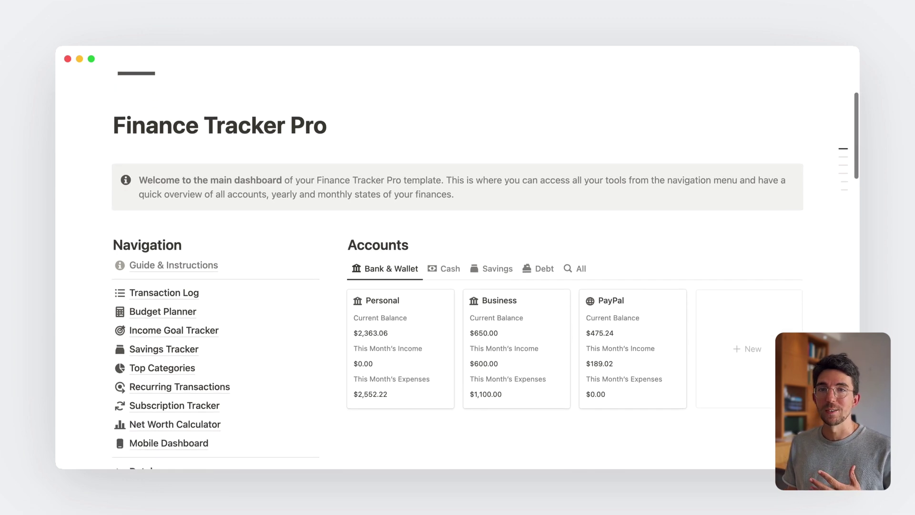
scroll(485, 272, "down", 6)
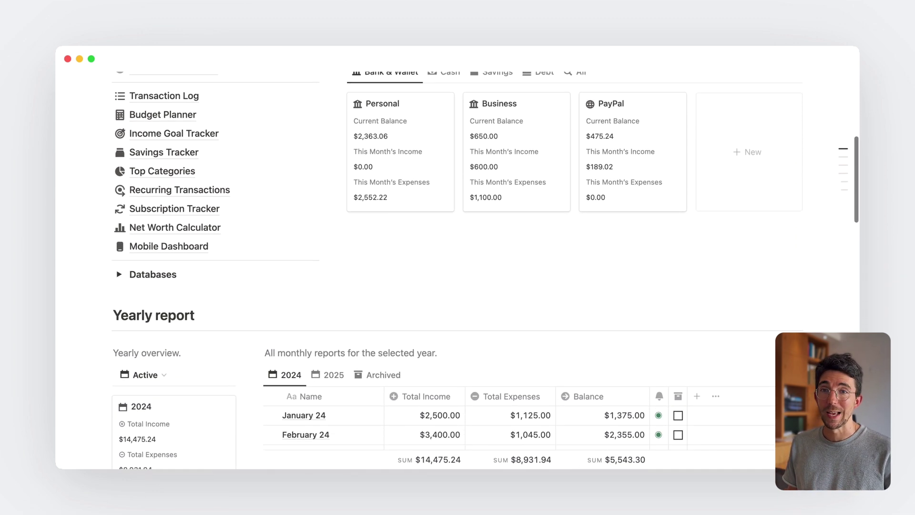
scroll(569, 119, "down", 4)
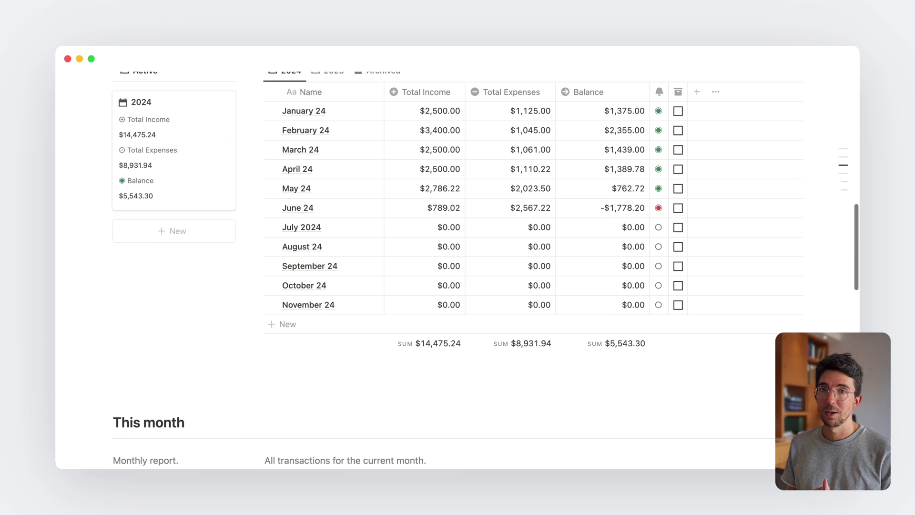
scroll(568, 116, "down", 7)
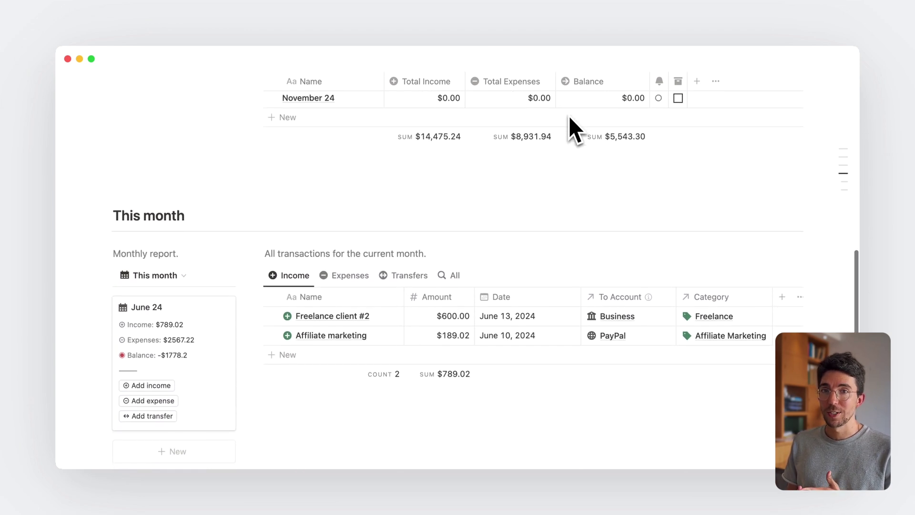
scroll(568, 115, "down", 8)
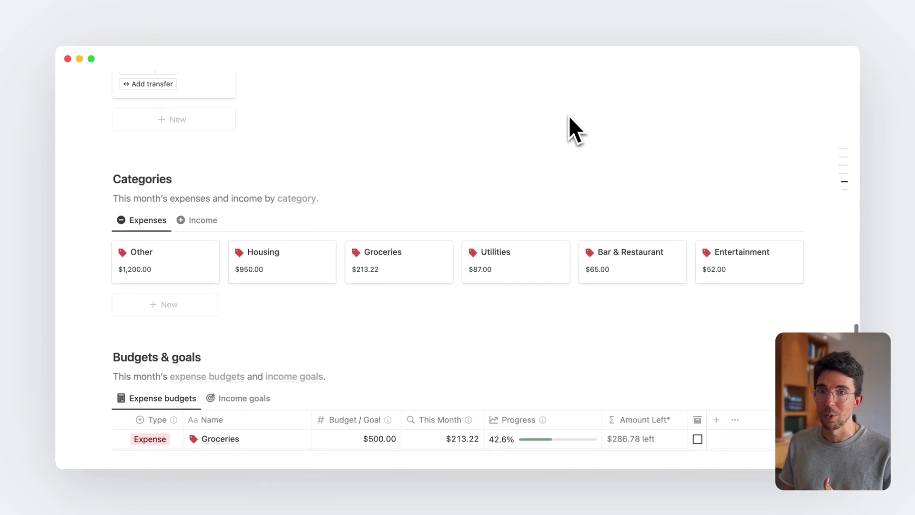
scroll(570, 120, "down", 1)
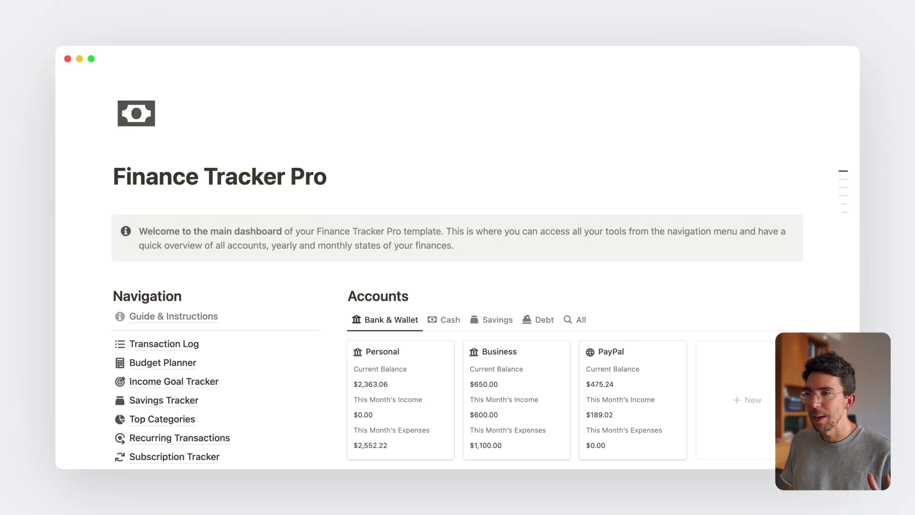
scroll(485, 272, "down", 3)
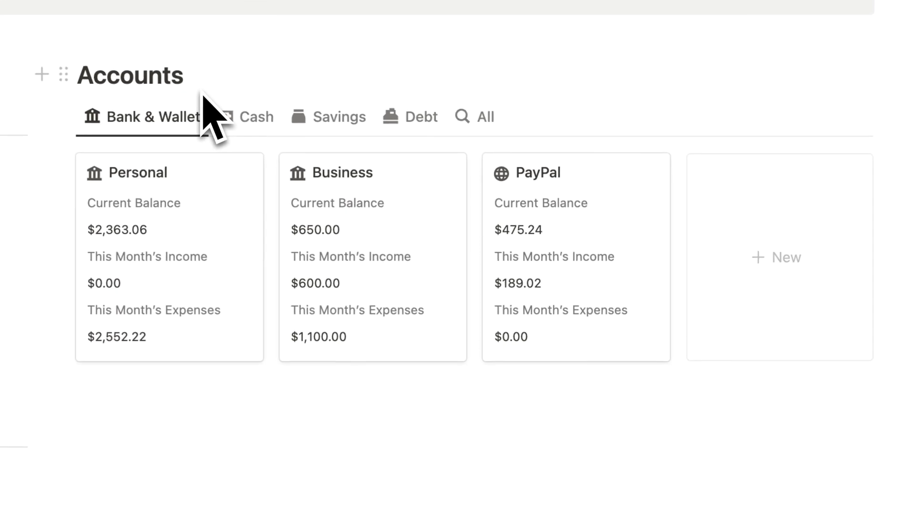
left_click(238, 117)
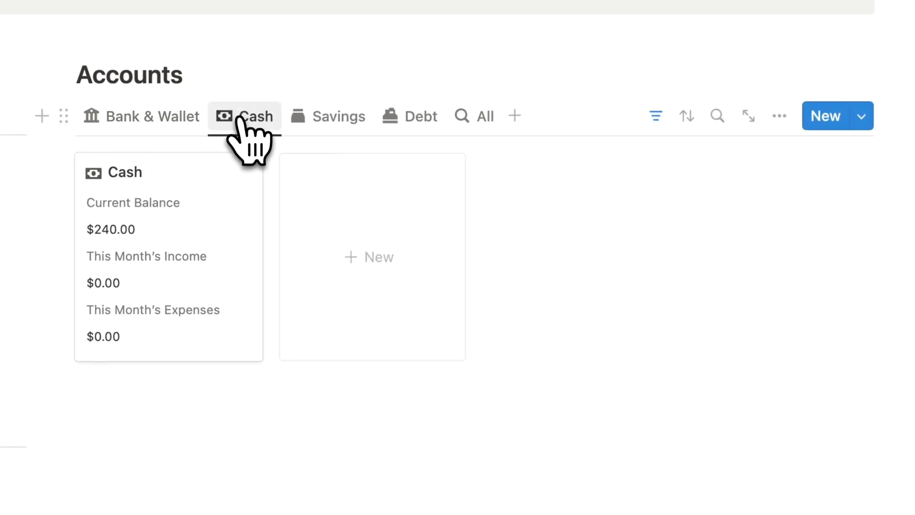
left_click(331, 118)
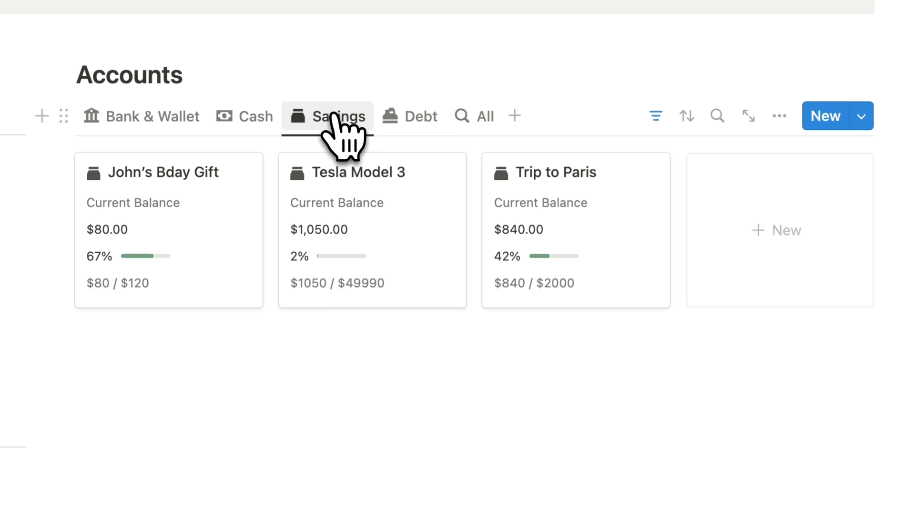
left_click(406, 119)
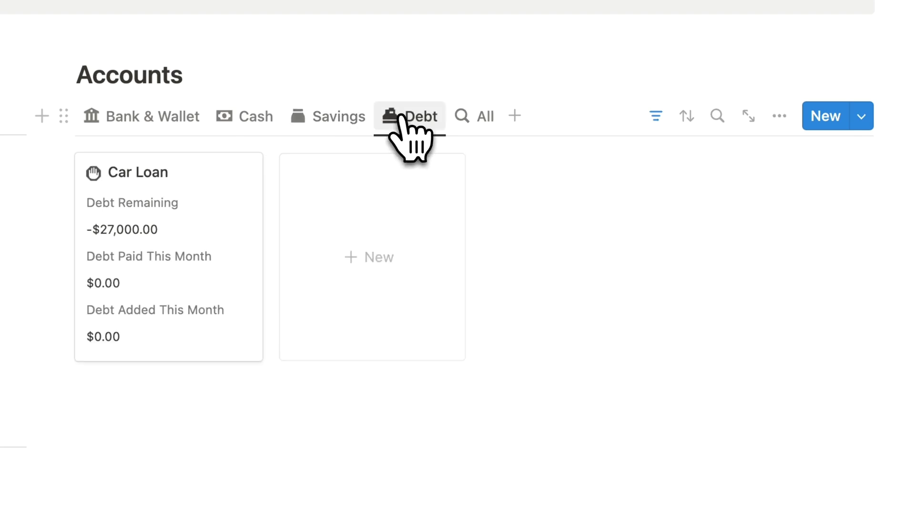
left_click(173, 120)
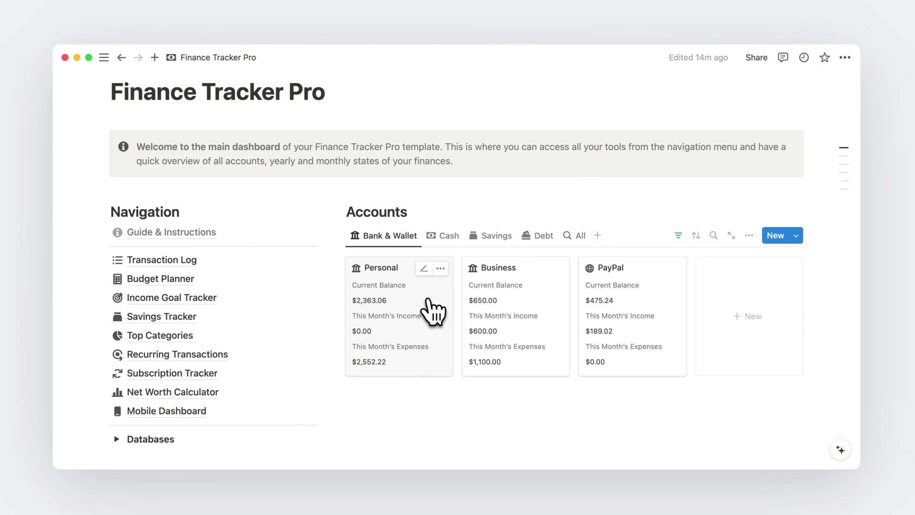
- Review the Personal account's details and close them
left_click(302, 264)
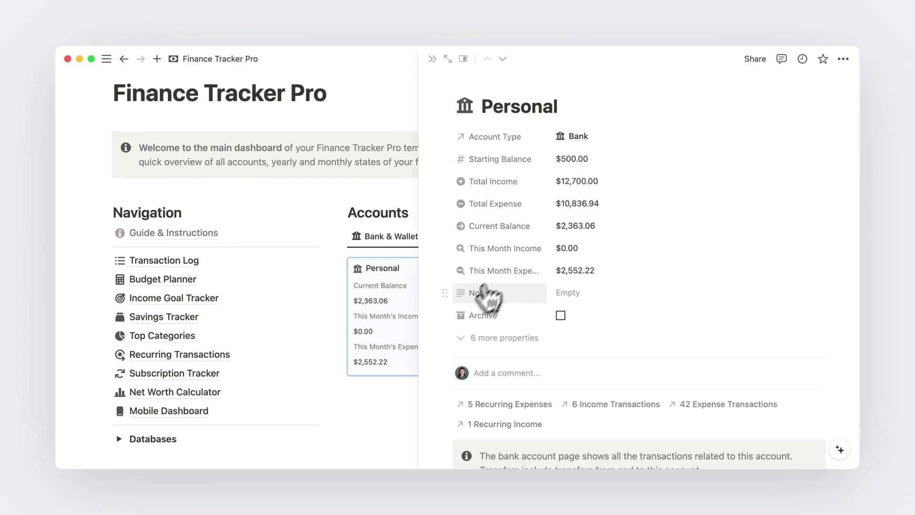
scroll(445, 334, "down", 3)
scroll(445, 336, "down", 6)
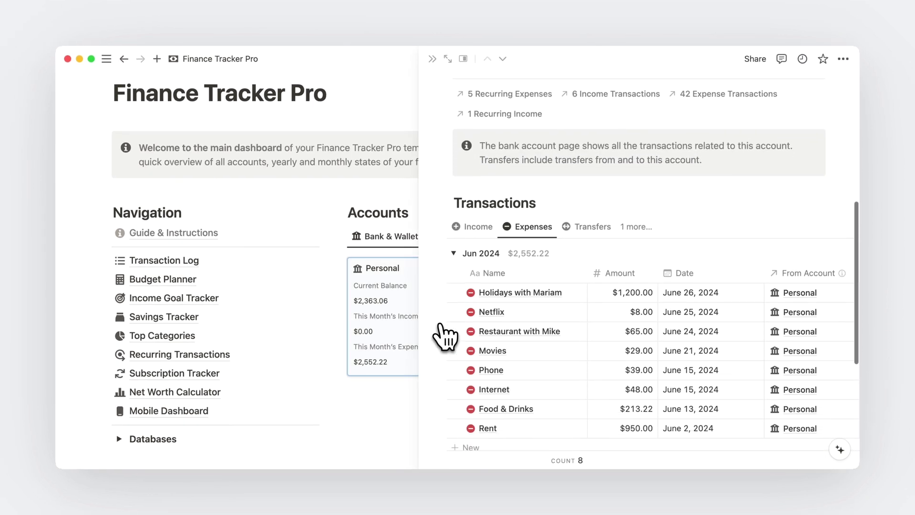
key("Escape")
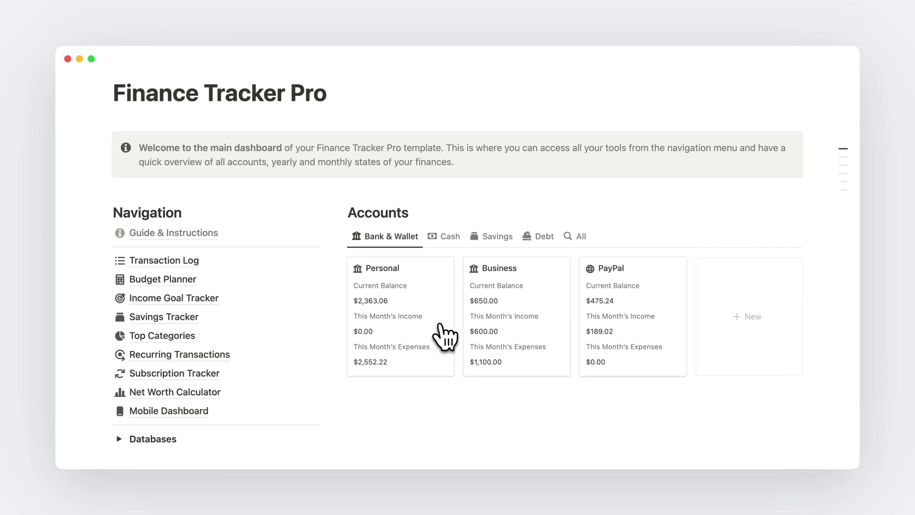
- Archive the November 24 and October 24 reports, check the Archived list, then return to 2024
scroll(446, 336, "down", 10)
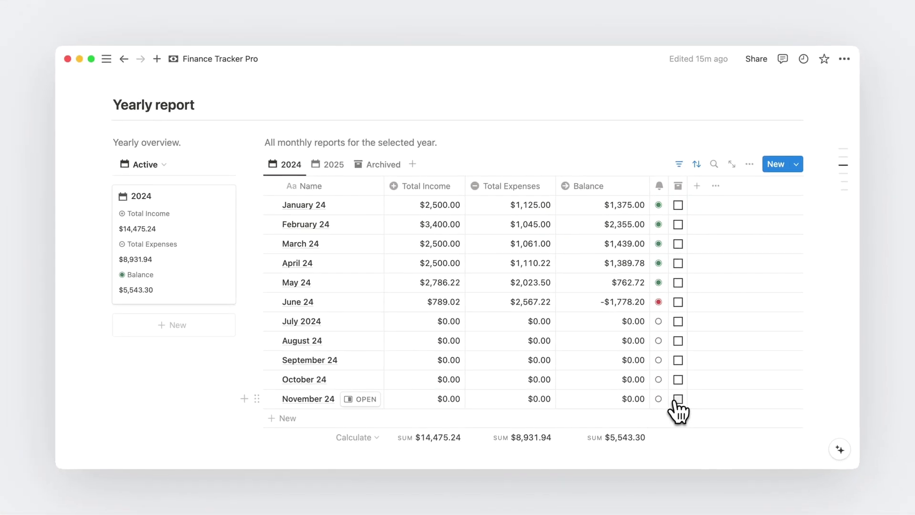
left_click(678, 399)
left_click(678, 379)
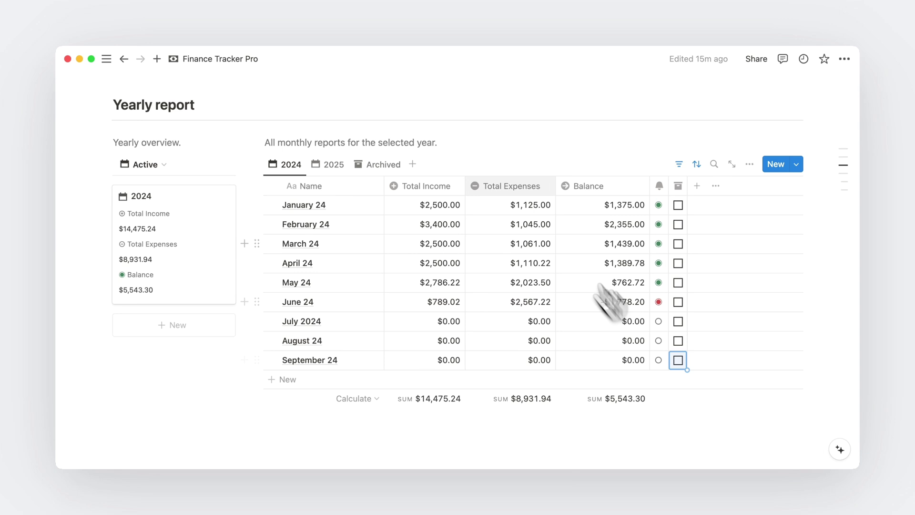
left_click(384, 167)
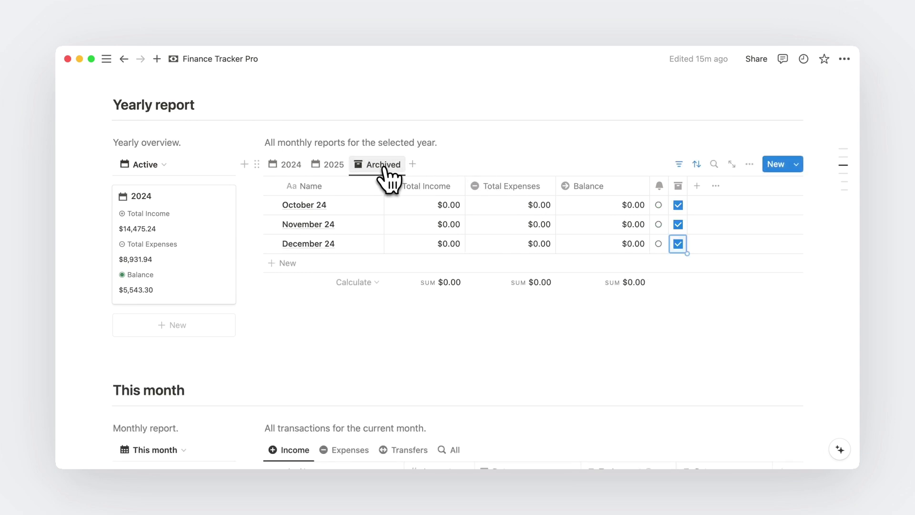
left_click(286, 165)
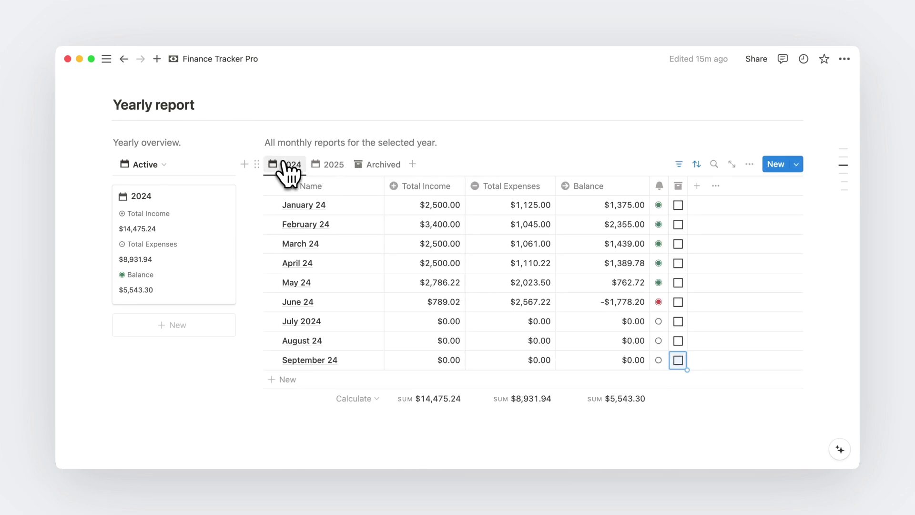
left_click(218, 277)
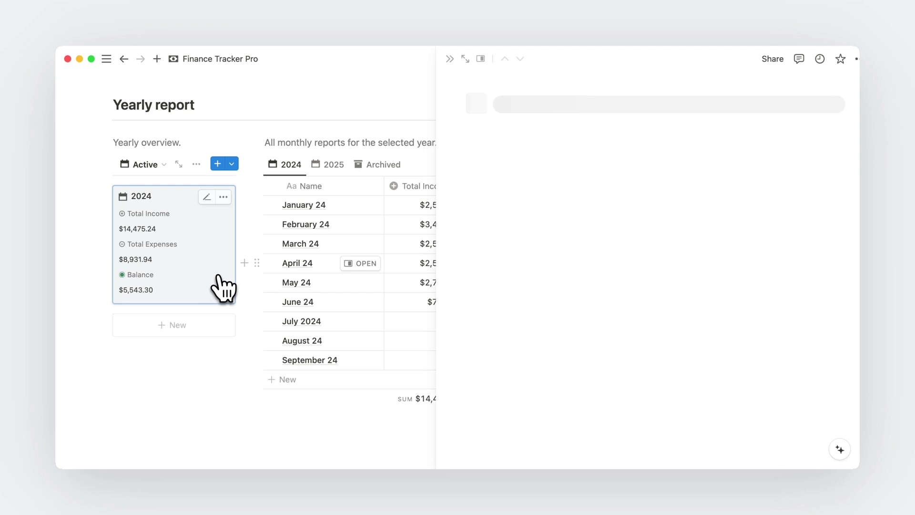
scroll(430, 235, "down", 3)
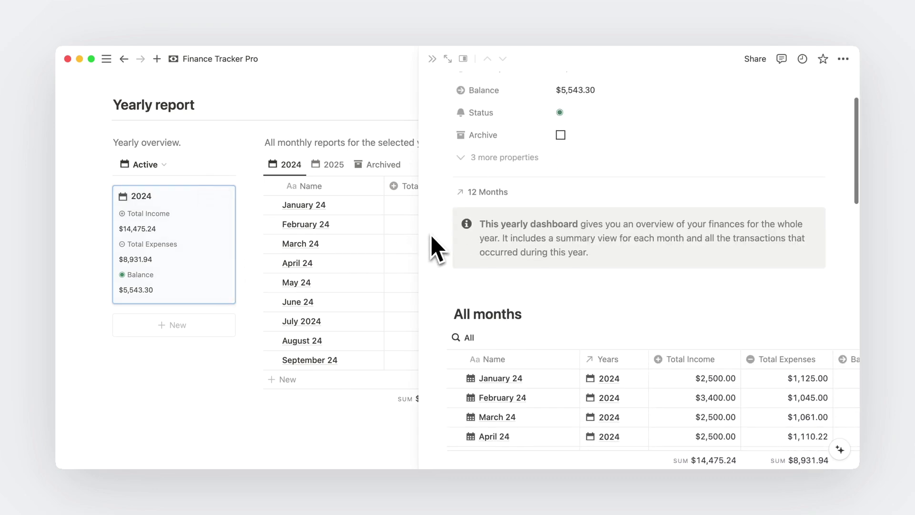
scroll(431, 235, "down", 10)
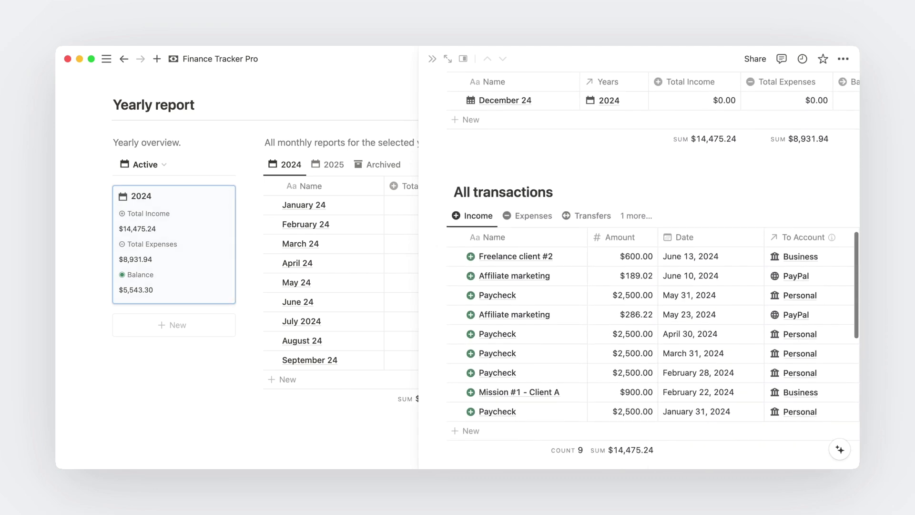
scroll(431, 234, "down", 10)
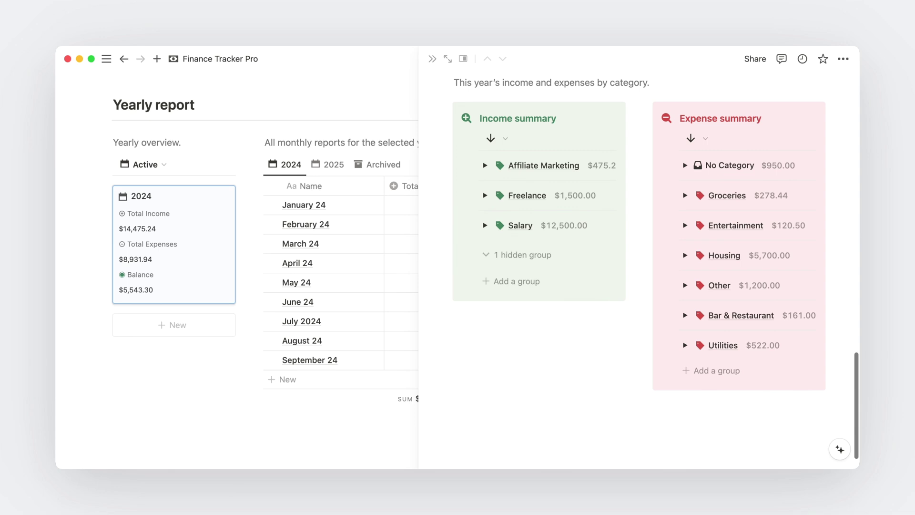
scroll(639, 239, "up", 1)
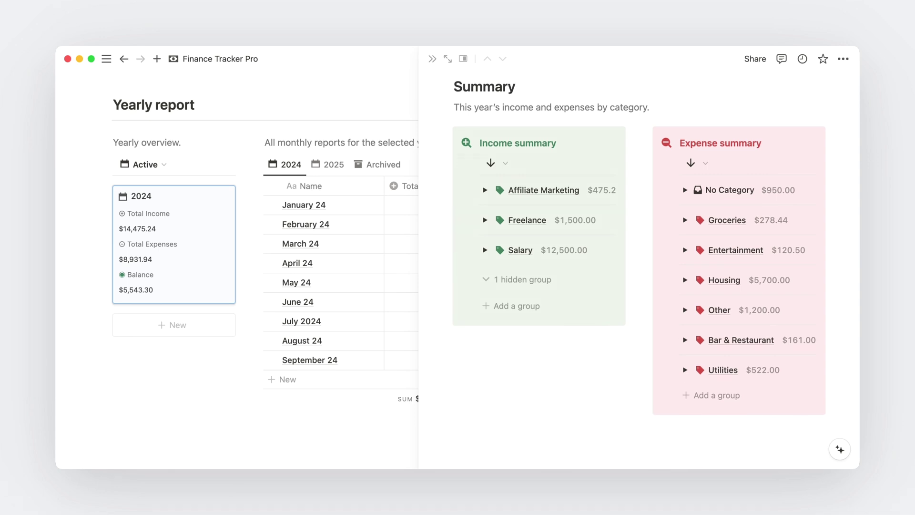
scroll(431, 235, "up", 10)
key("Escape")
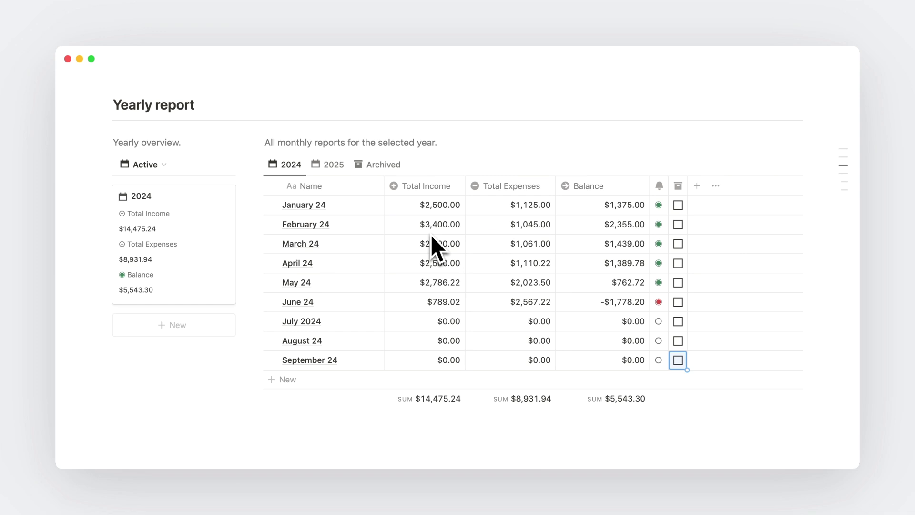
- Scroll to This month, showing June 24 income $789.02, expenses $2567.22 and two income transactions
scroll(431, 234, "down", 8)
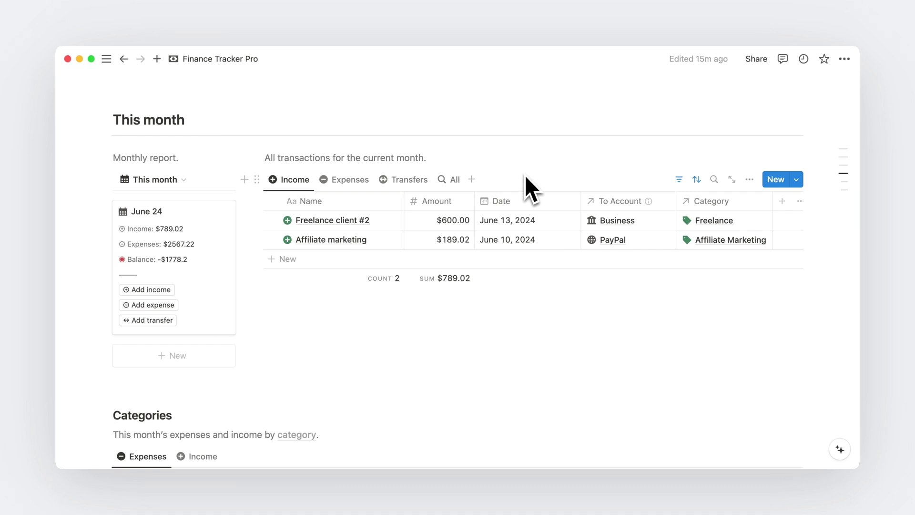
- Add a June 24 income entry named 'Freelance client #3' for $800.00
left_click(163, 292)
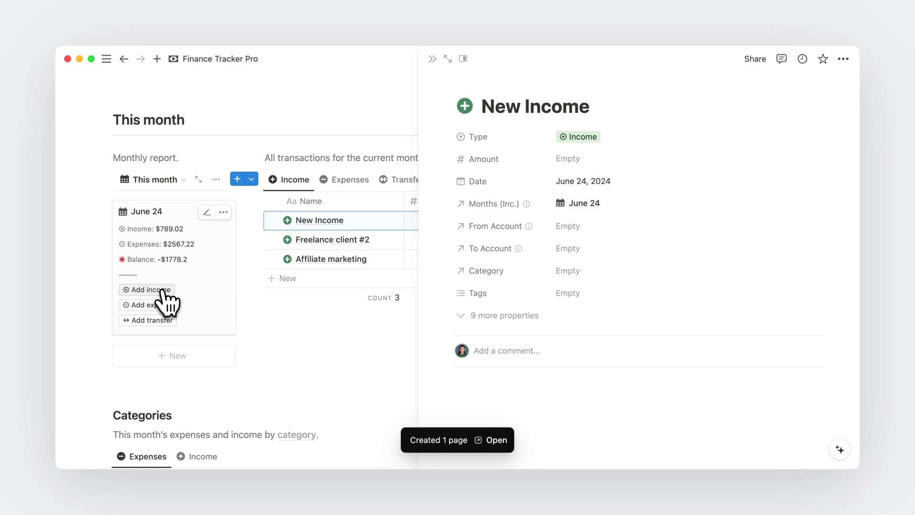
triple_click(566, 106)
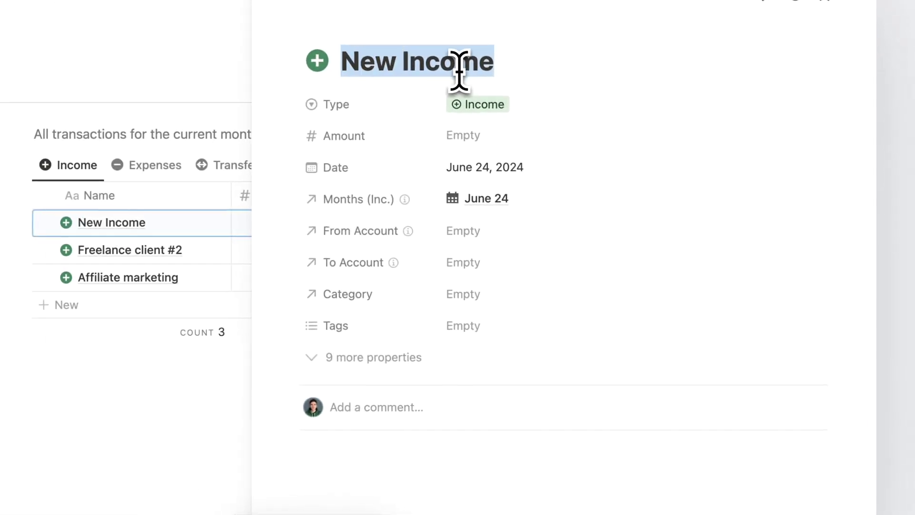
type("Freelance client #3")
left_click(475, 138)
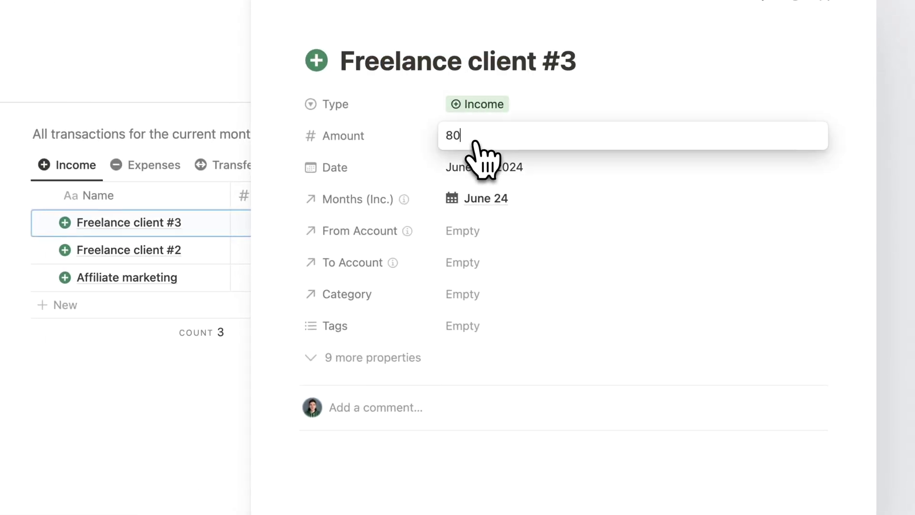
key("Return")
- Assign the income to the Business account and the Freelance category, then close its details
left_click(511, 262)
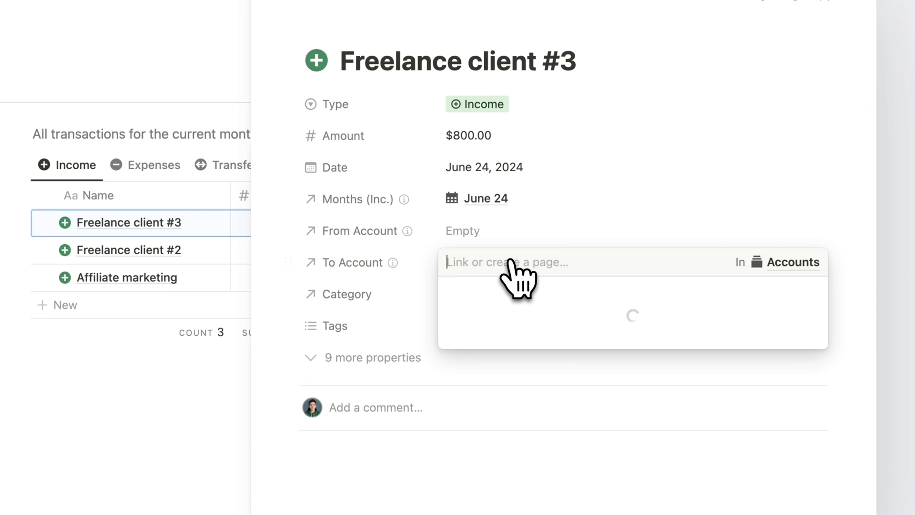
left_click(544, 345)
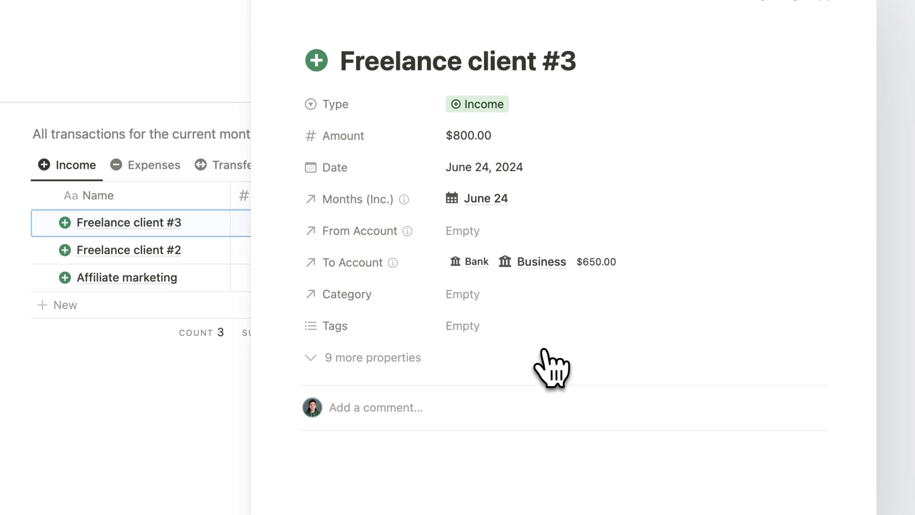
left_click(518, 307)
scroll(524, 367, "down", 3)
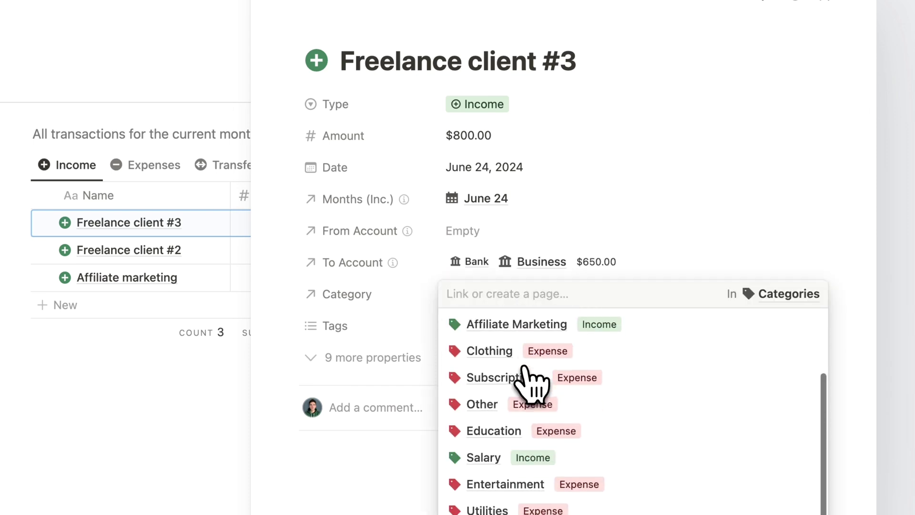
scroll(530, 379, "down", 2)
left_click(519, 488)
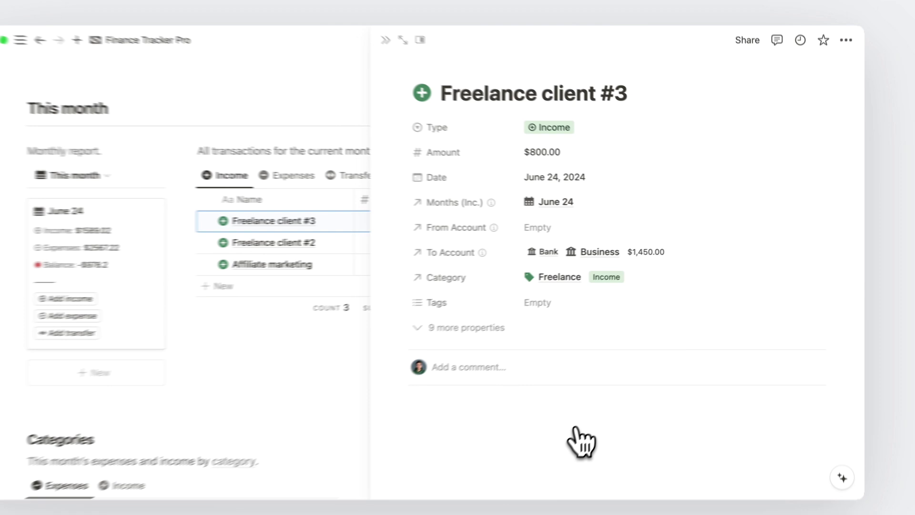
key("Escape")
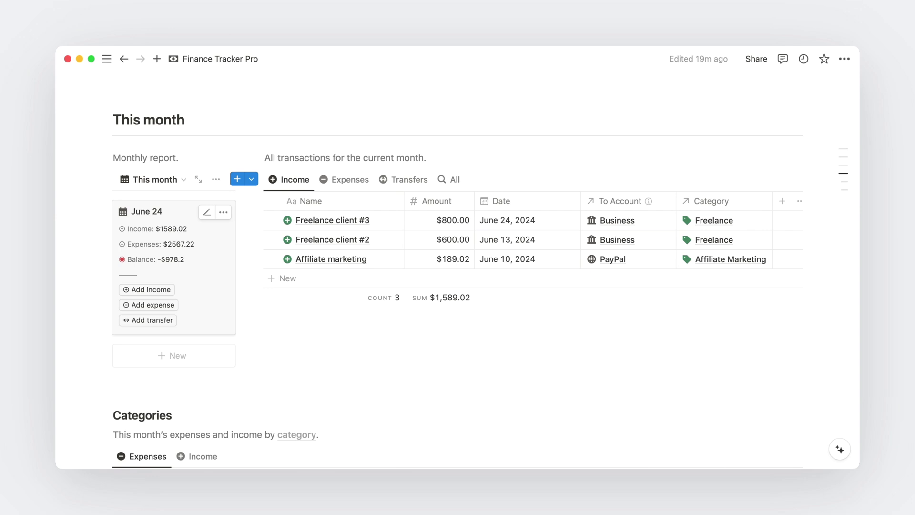
- Open the June 24 report in a side peek and scroll through its Transactions and Summary
left_click(224, 296)
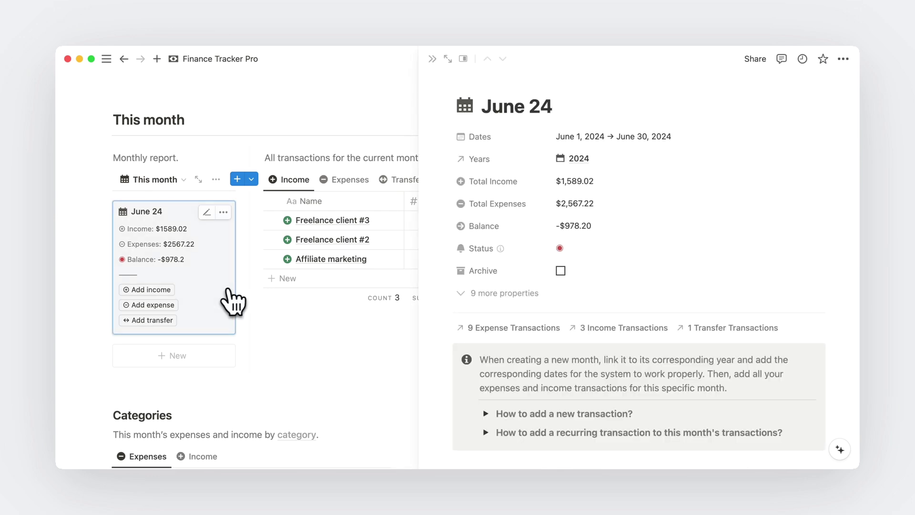
scroll(450, 274, "down", 8)
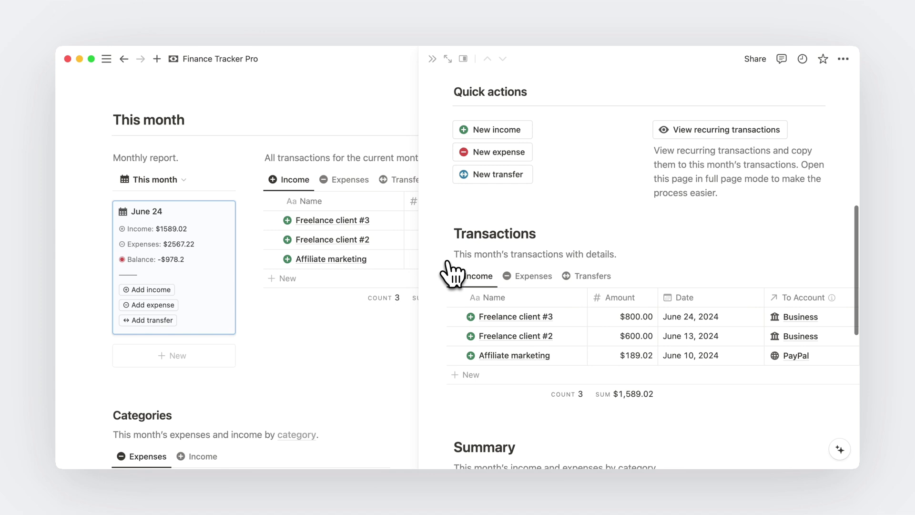
scroll(448, 267, "down", 7)
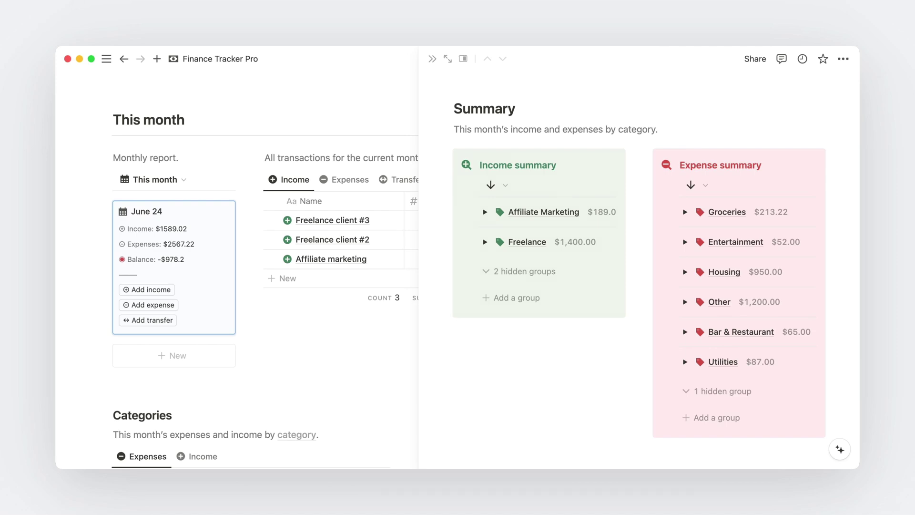
scroll(638, 267, "up", 20)
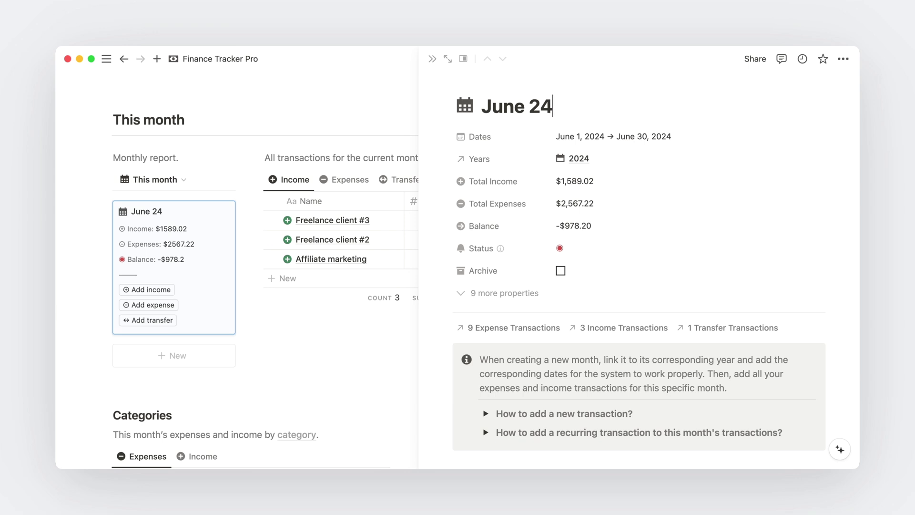
- Open June 24 as a full page and copy the recurring Paycheck into its transactions
left_click(448, 60)
scroll(580, 176, "down", 5)
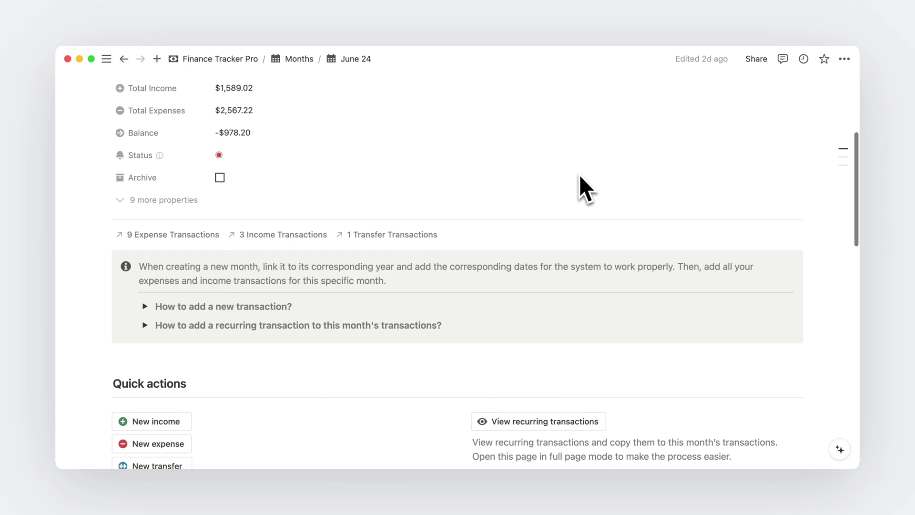
scroll(579, 175, "down", 5)
left_click(567, 202)
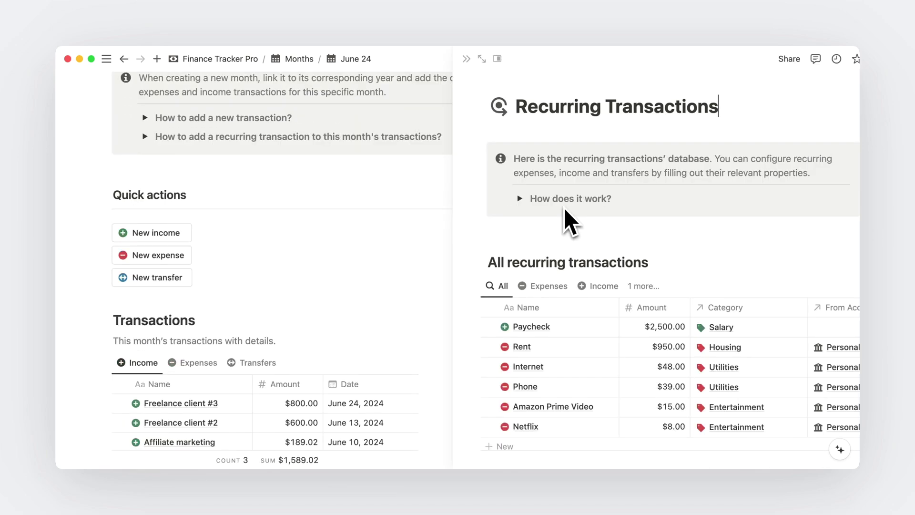
left_click(454, 327)
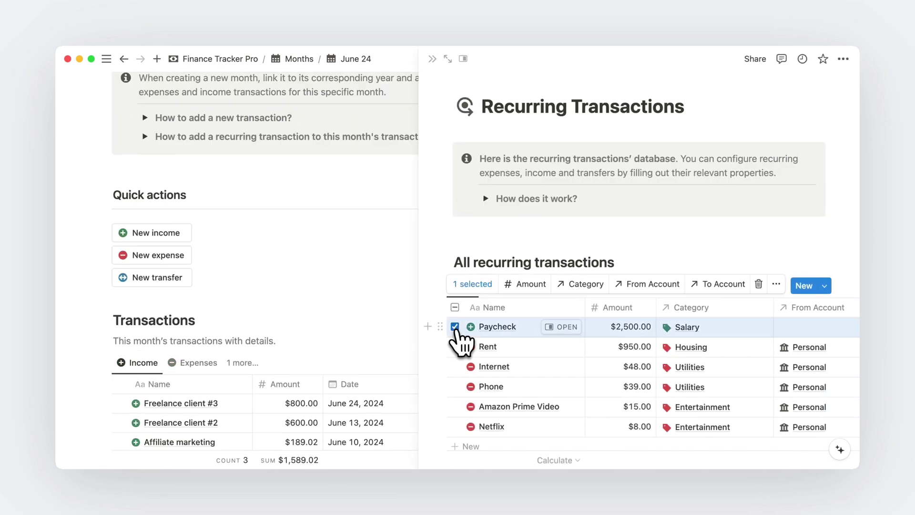
left_click_drag(441, 327, 228, 409)
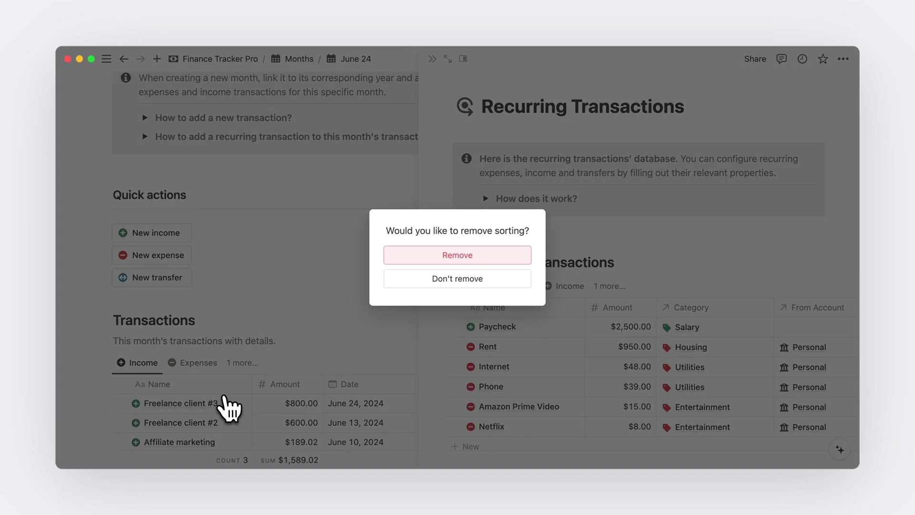
left_click(431, 282)
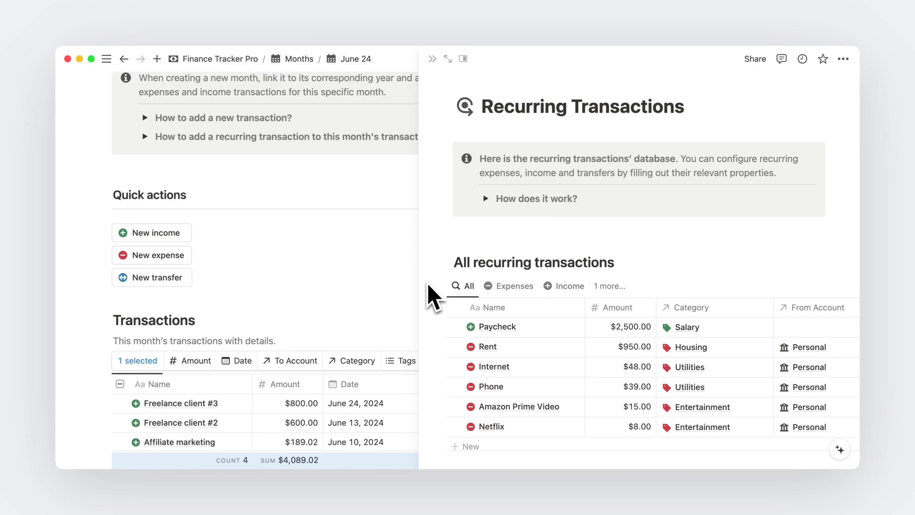
left_click(404, 278)
- Date the copied Paycheck June 24, 2024
scroll(404, 278, "down", 2)
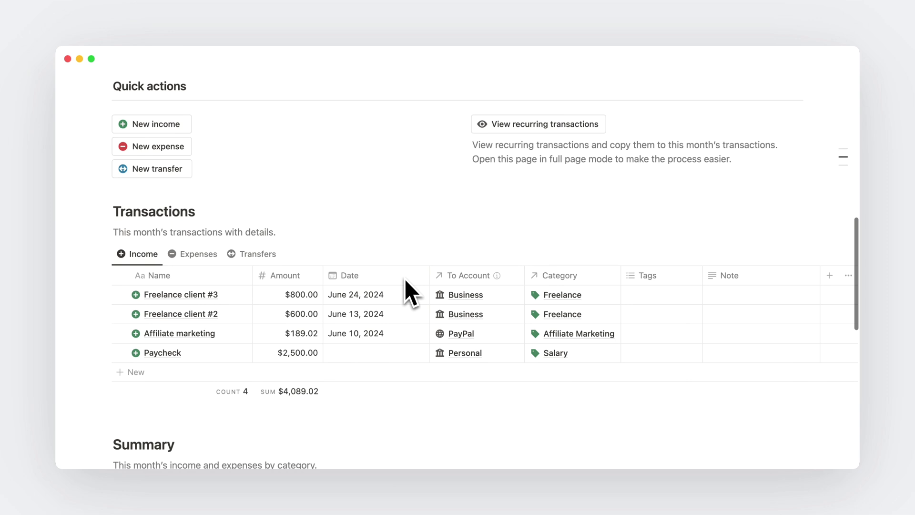
left_click(377, 349)
left_click(345, 291)
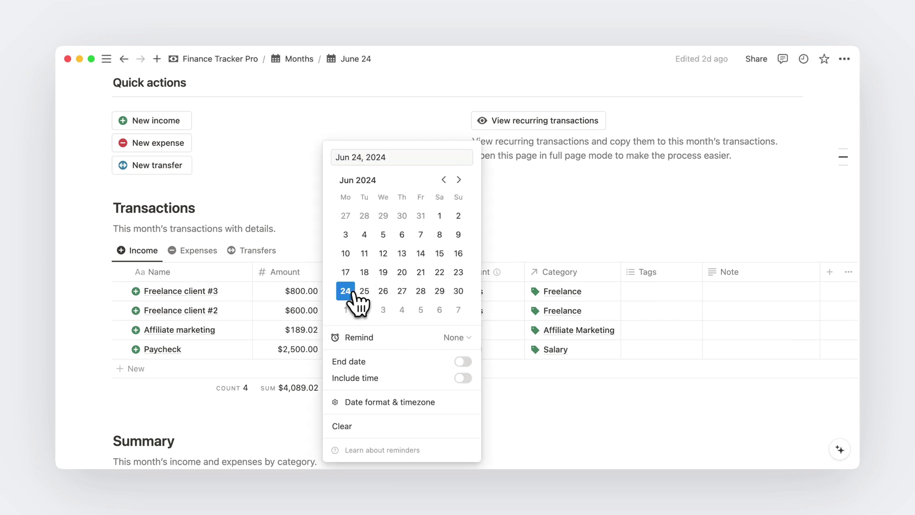
key("Escape")
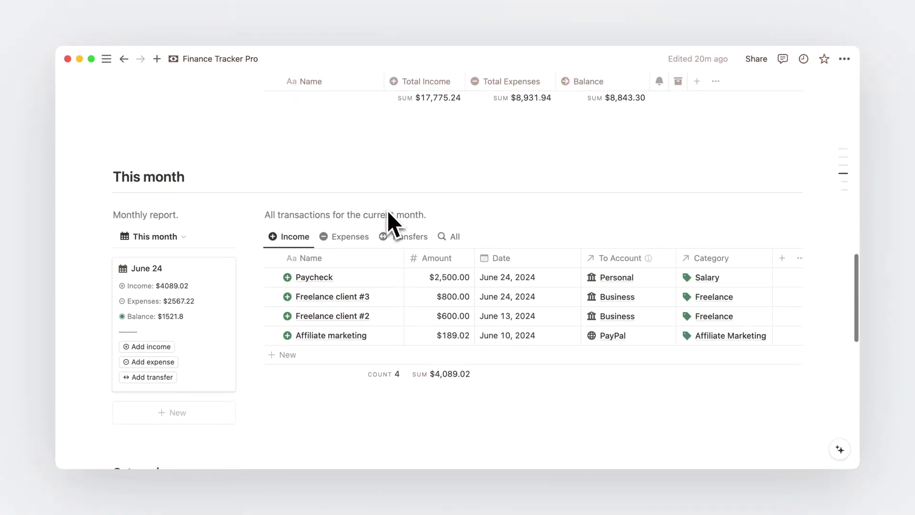
- Review this month's income categories and income goals, then return to the expense budgets
scroll(387, 210, "down", 10)
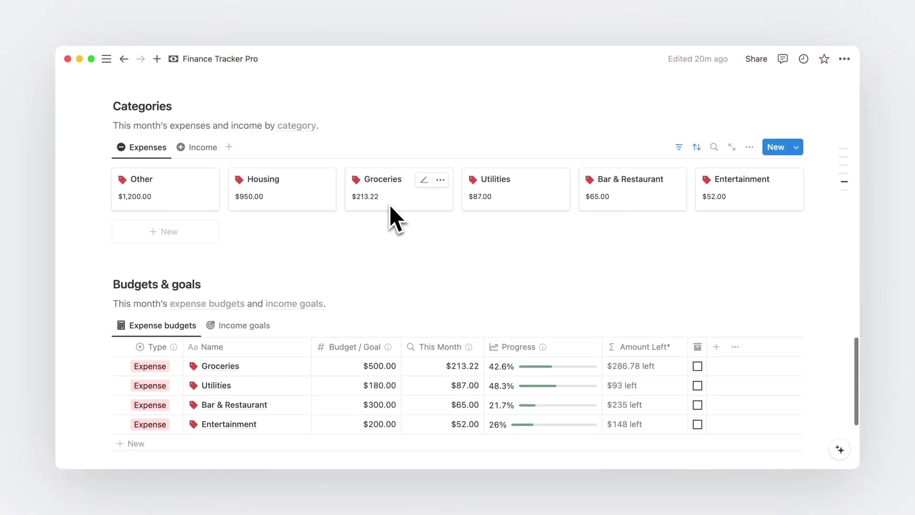
scroll(389, 205, "up", 1)
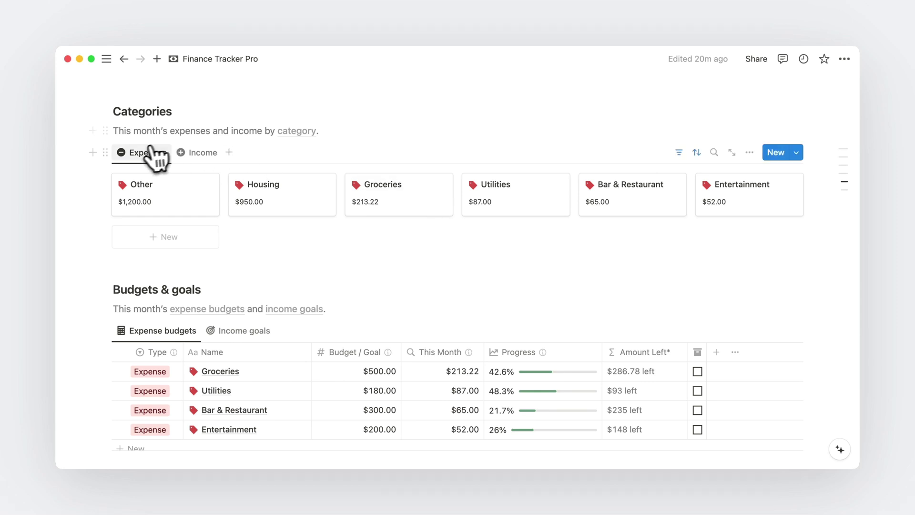
left_click(200, 154)
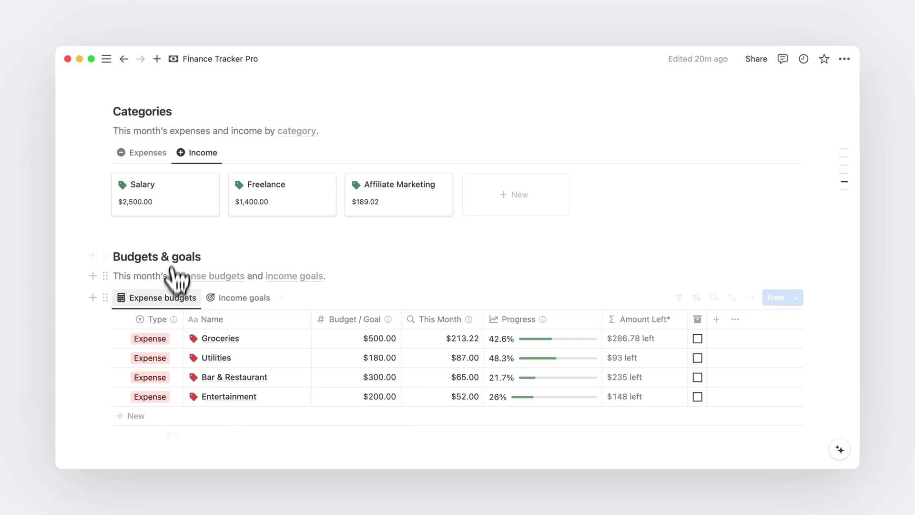
scroll(176, 308, "down", 3)
scroll(179, 309, "down", 3)
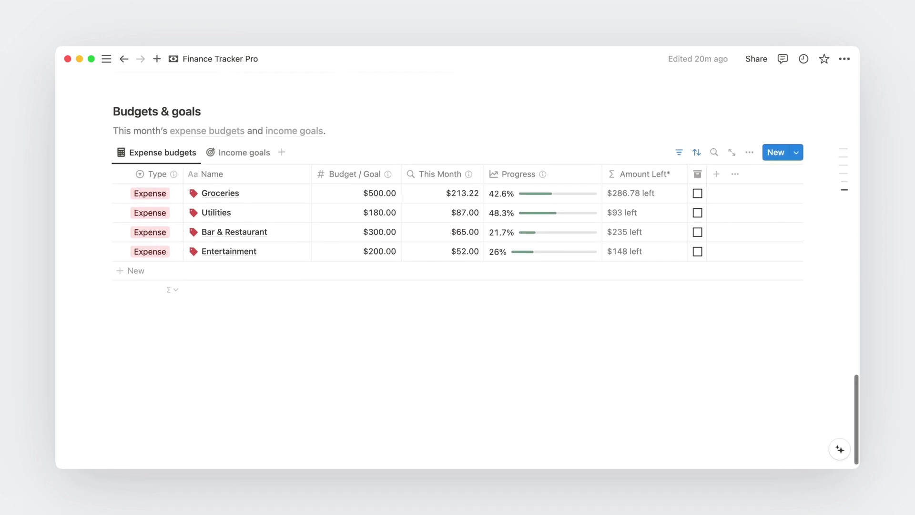
left_click(234, 153)
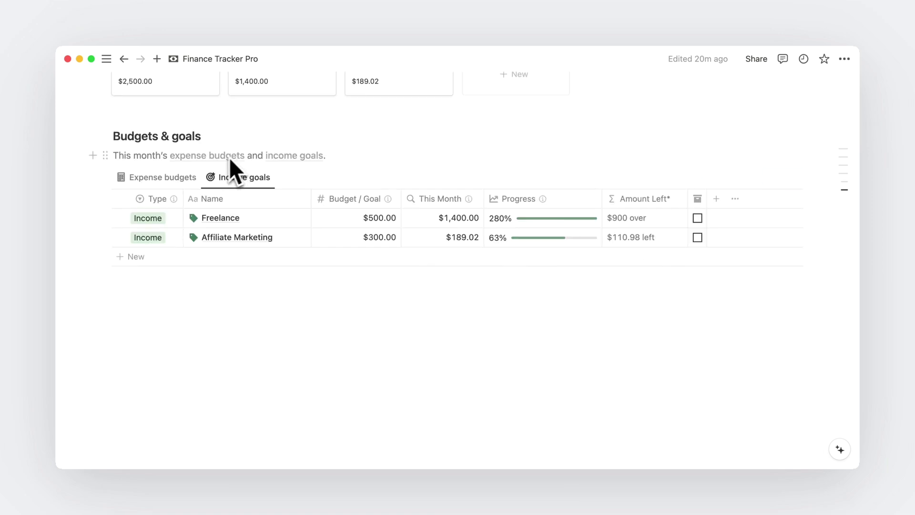
left_click(190, 178)
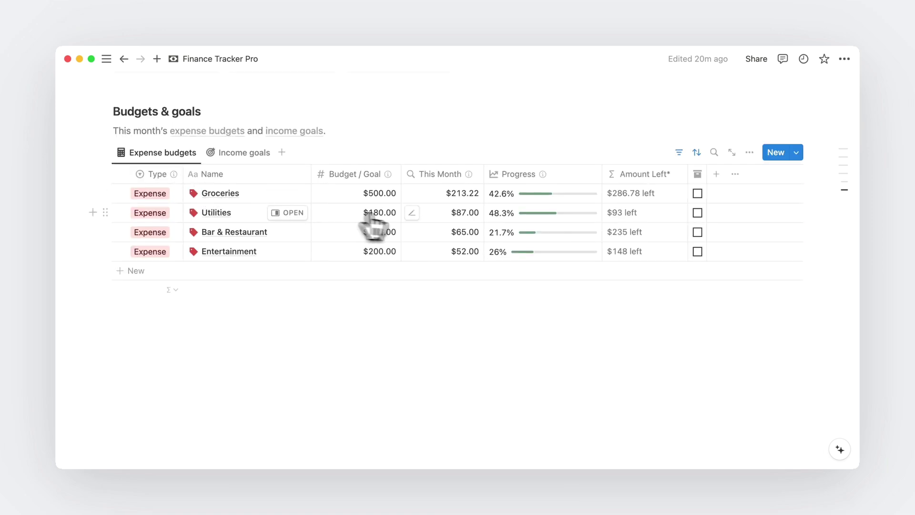
- Change the Groceries budget from $500.00 to $600.00
left_click(377, 194)
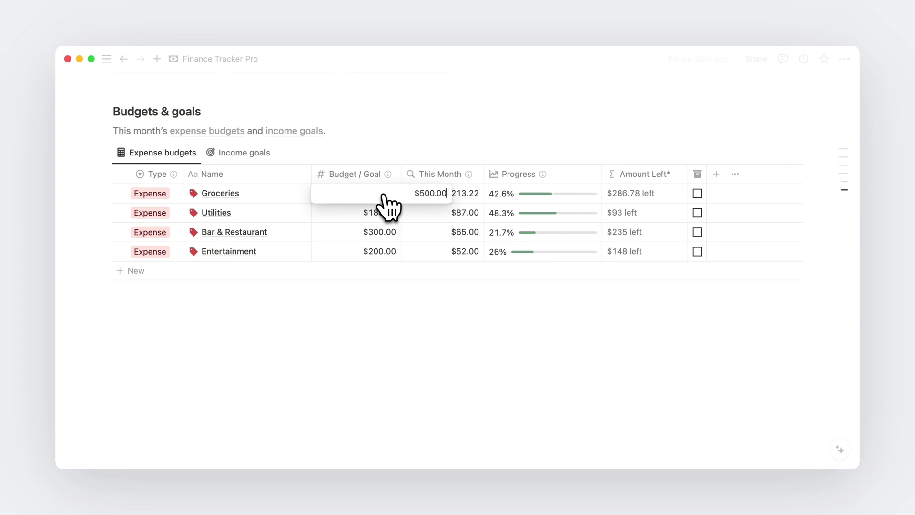
key("BackSpace")
key("BackSpace")
key("BackSpace")
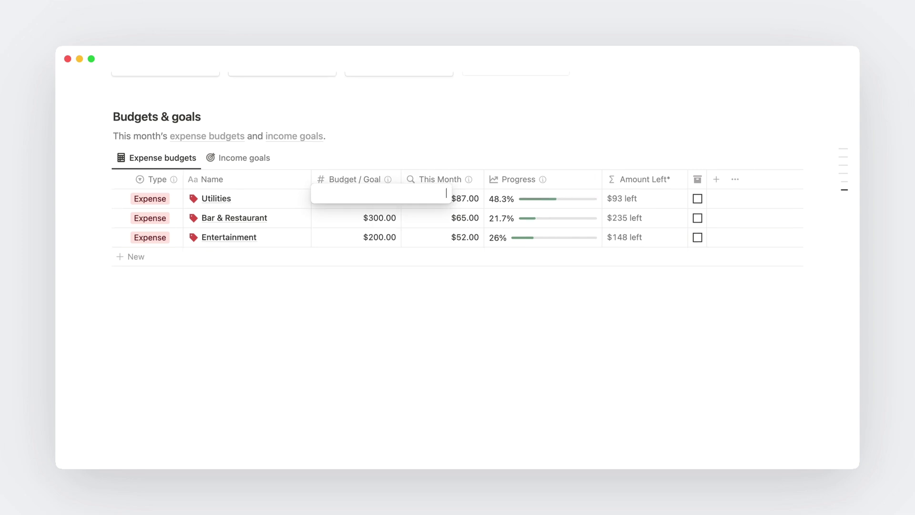
type("6000")
key("BackSpace")
key("Return")
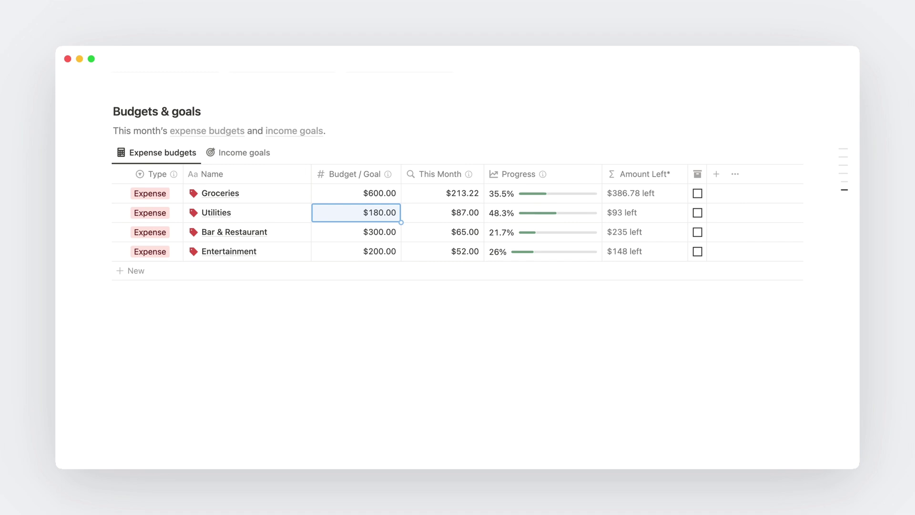
key("Escape")
key("Escape")
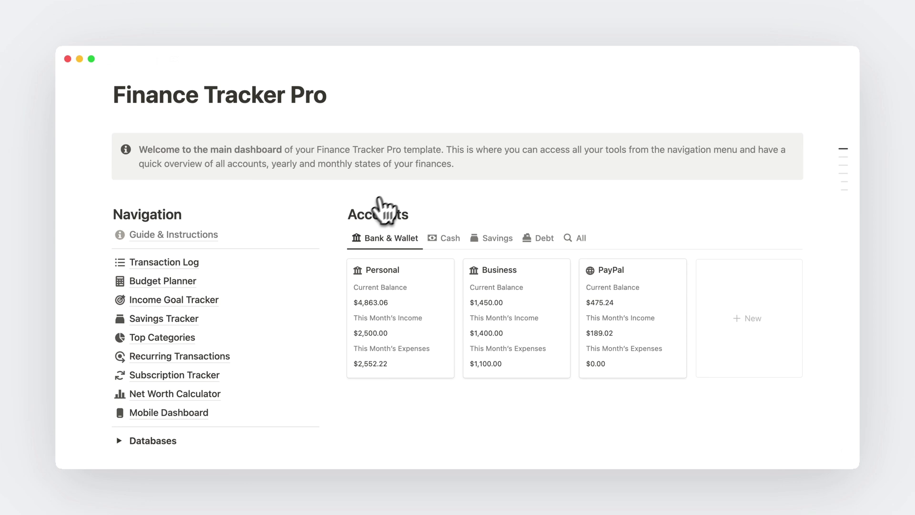
- Open Subscription Tracker and view the All Subscriptions table of 5 subscriptions
left_click(179, 375)
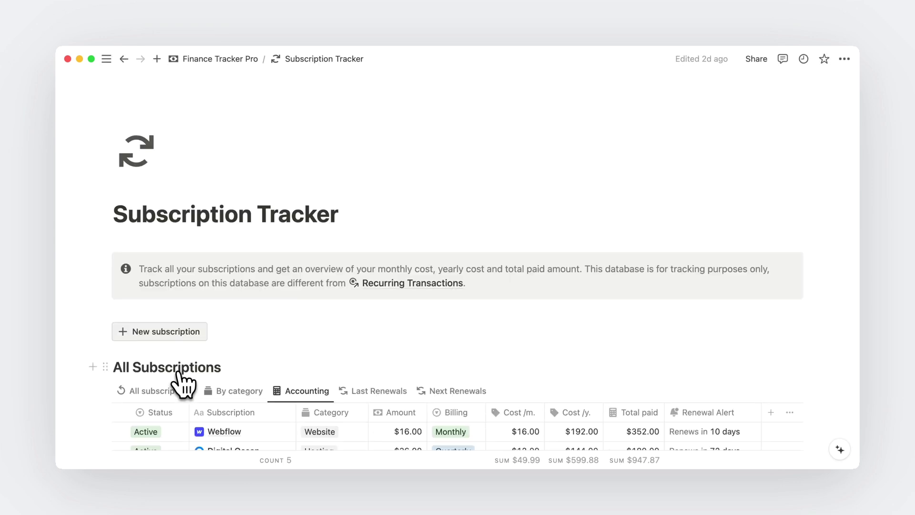
scroll(273, 316, "down", 4)
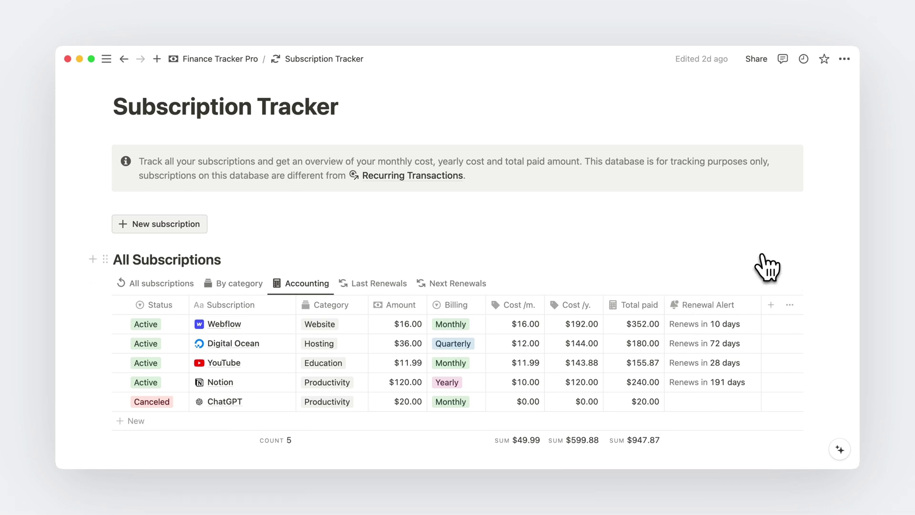
- Return to the Finance Tracker Pro dashboard via its breadcrumb and scroll to the Navigation section
left_click(216, 59)
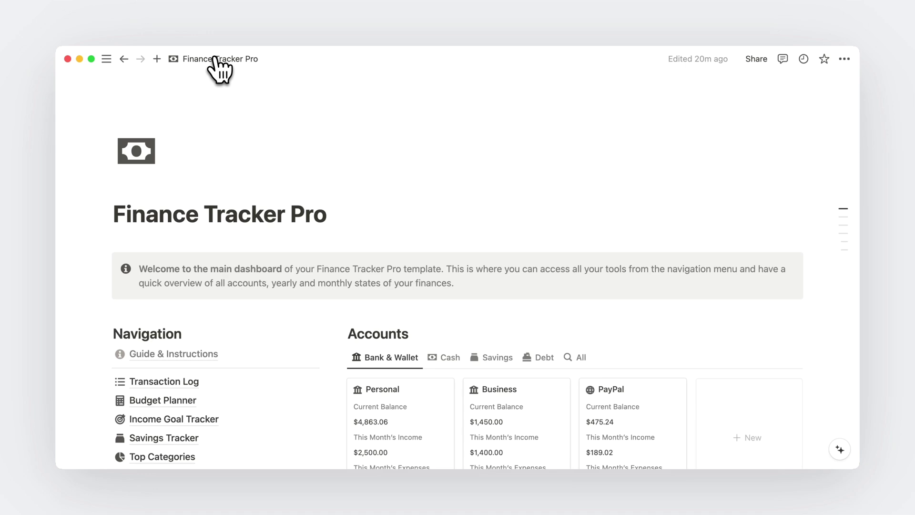
scroll(245, 167, "down", 5)
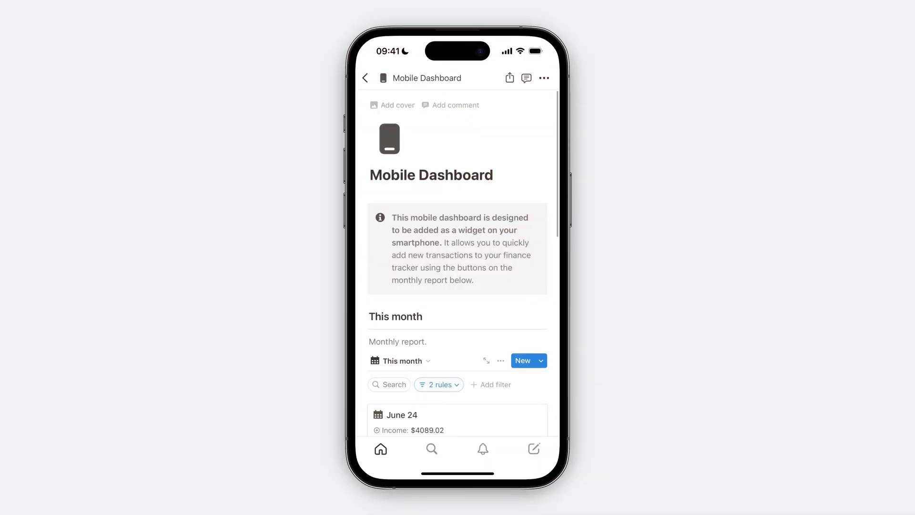
scroll(458, 262, "down", 3)
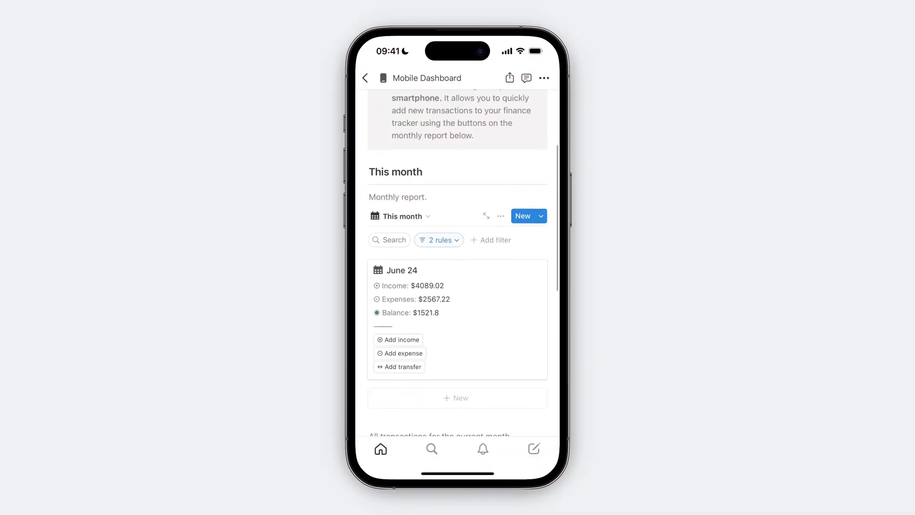
scroll(458, 262, "down", 3)
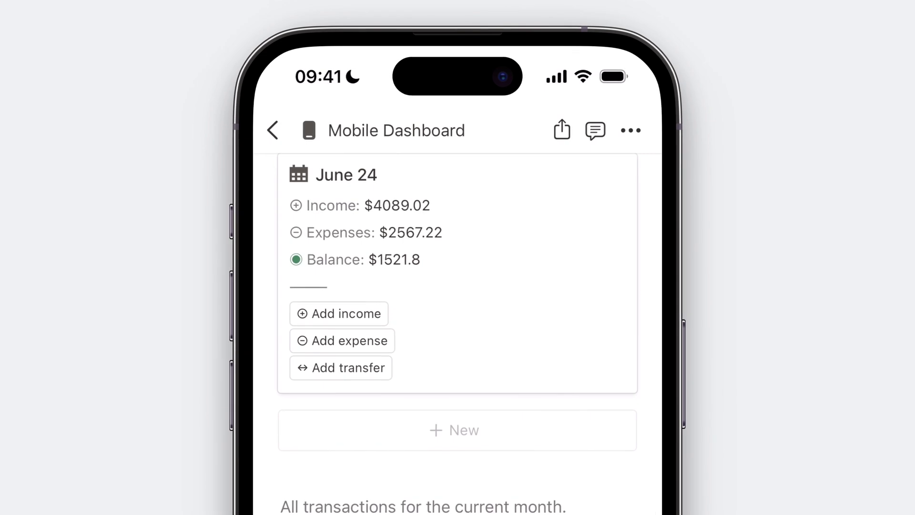
scroll(458, 334, "down", 5)
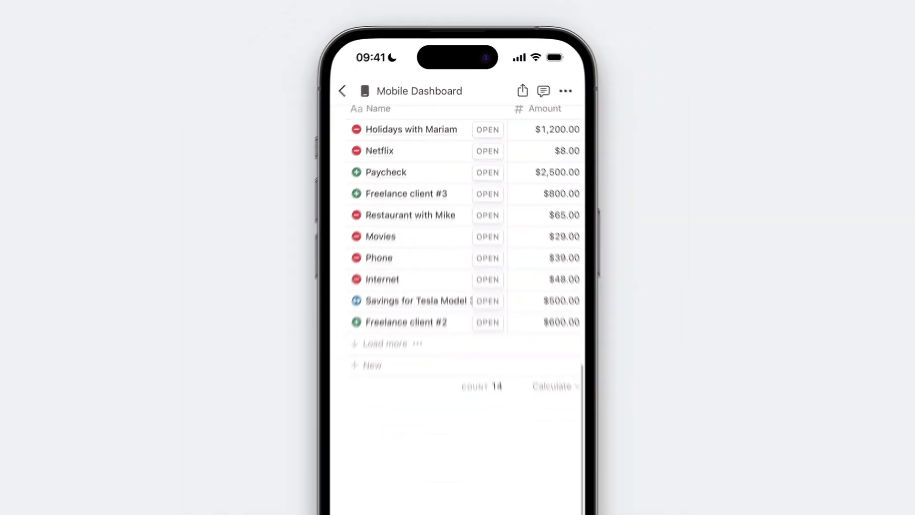